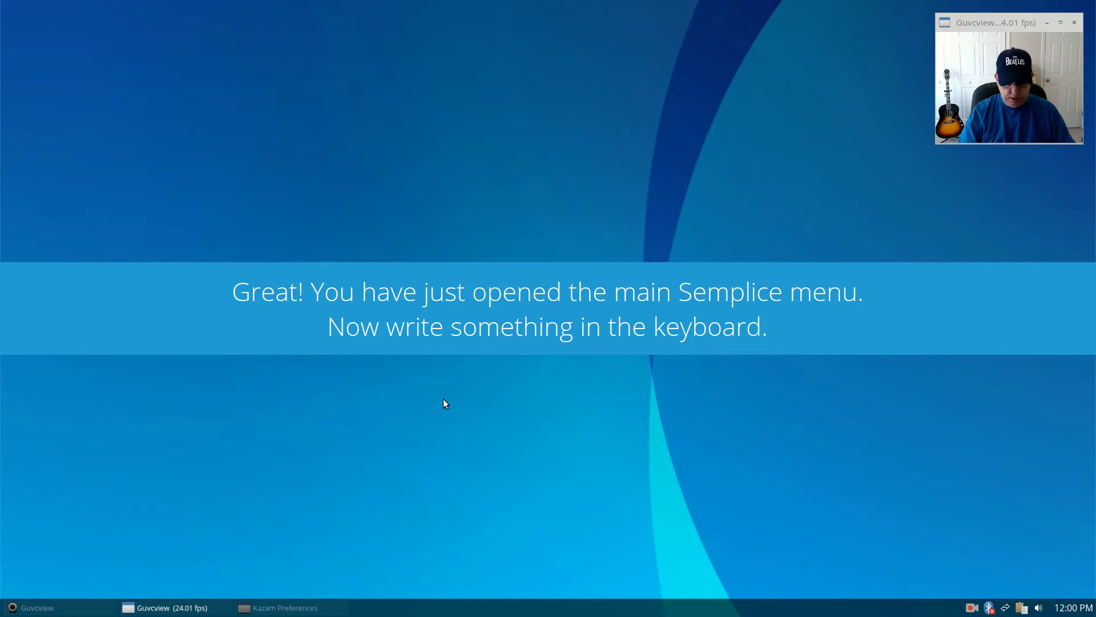
Type 'ice' when the tutorial asks for keyboard input.
type("ice")
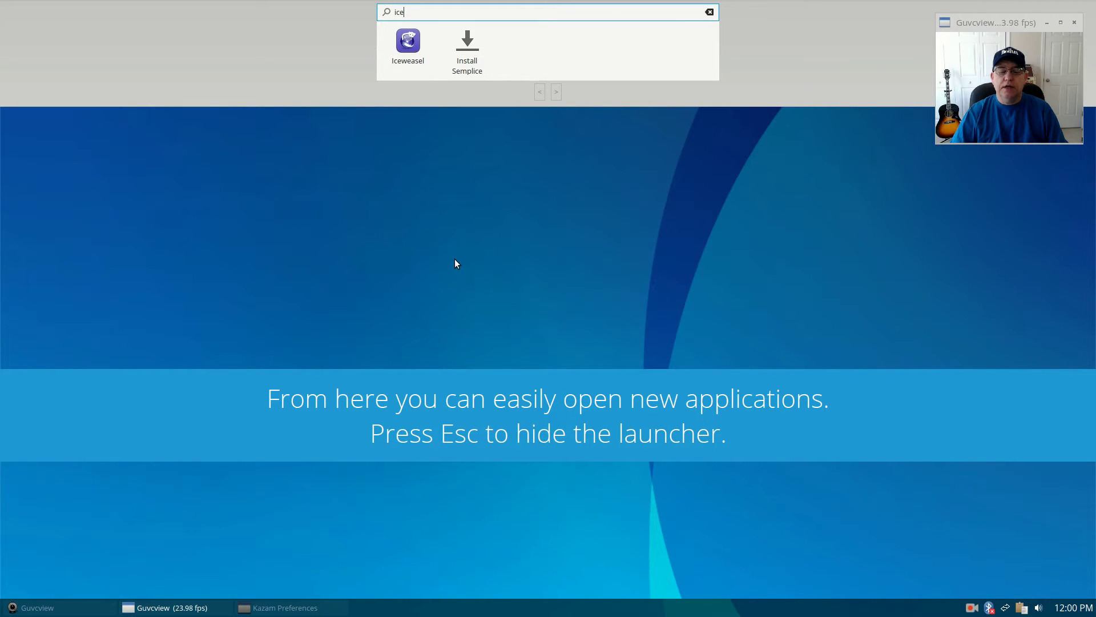
Dismiss the launcher, then reopen it, search 'ice' and launch Iceweasel.
key("Escape")
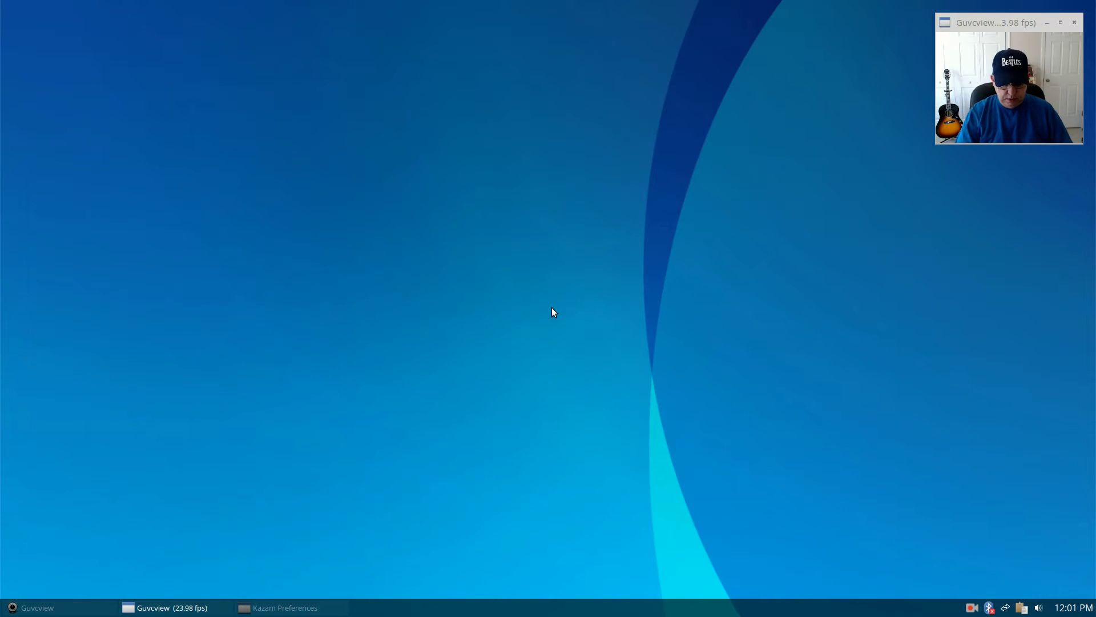
key("super")
type("ice")
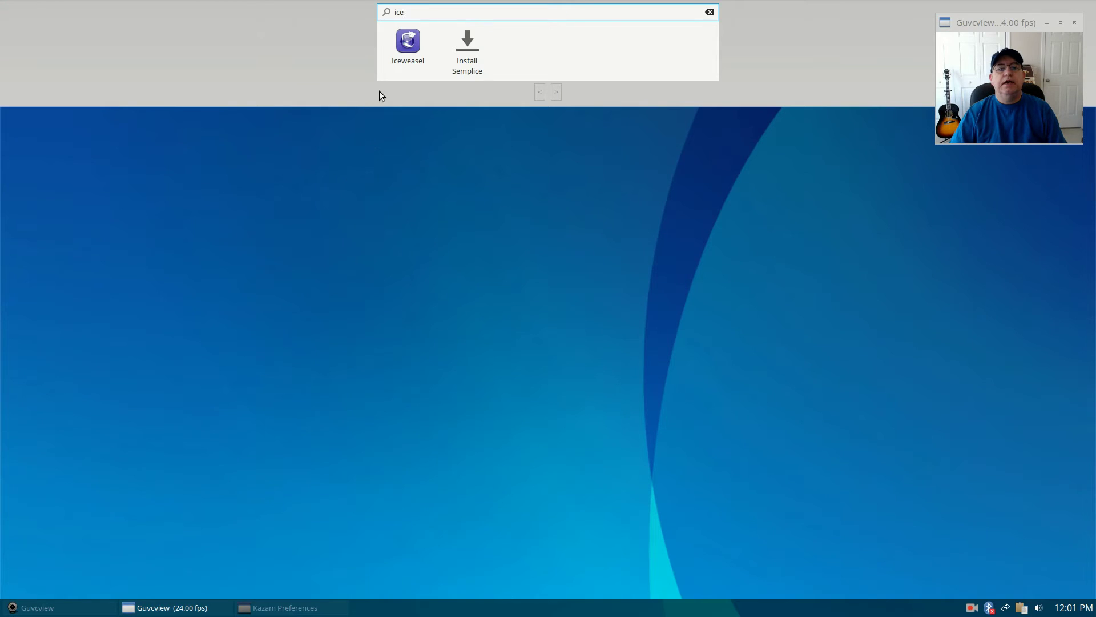
left_click(410, 42)
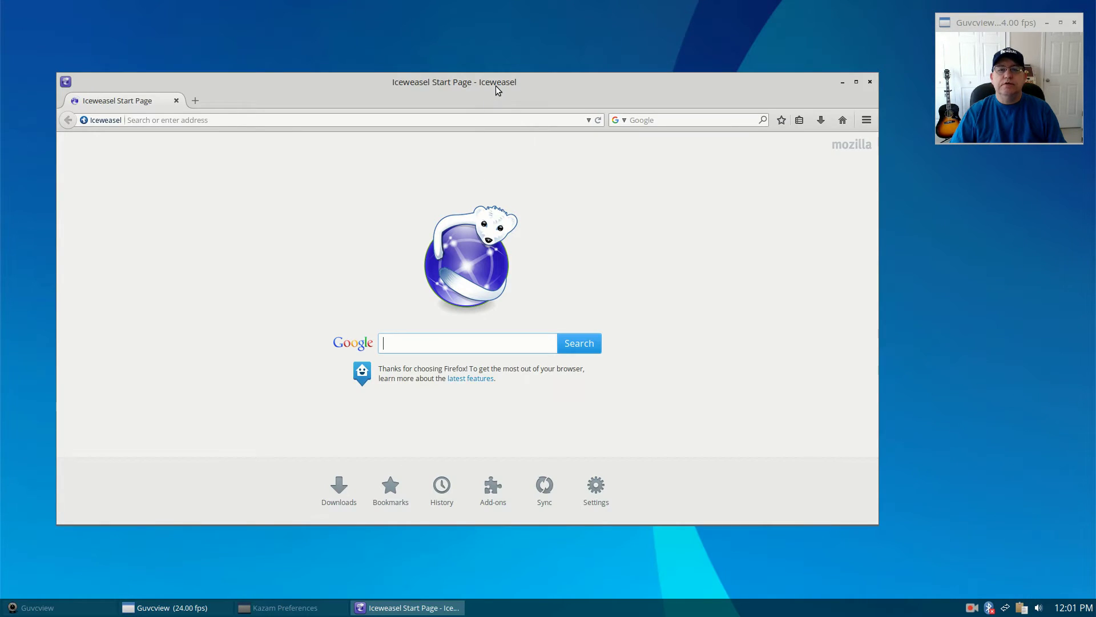
Search Google for 'semplice' from the Iceweasel start page.
left_click_drag(495, 86, 508, 106)
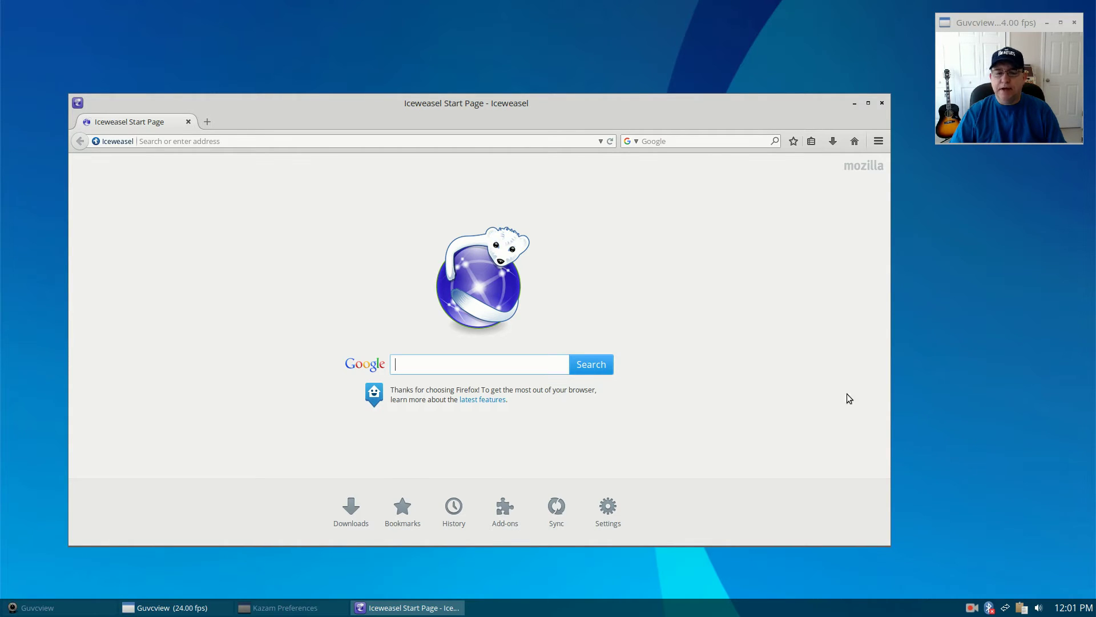
left_click(447, 365)
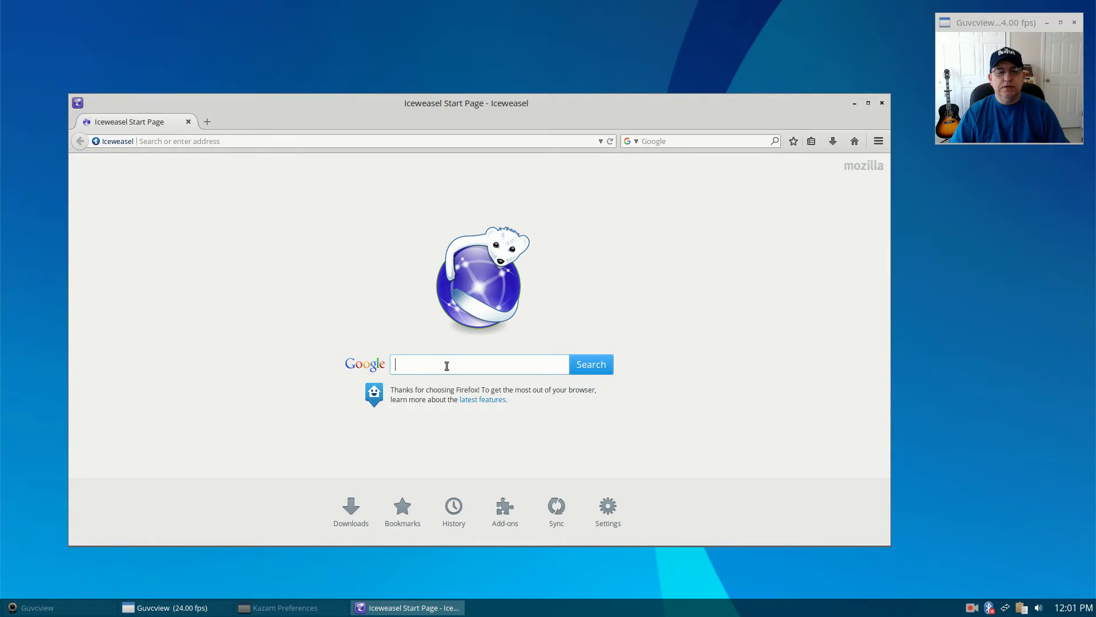
type("sem")
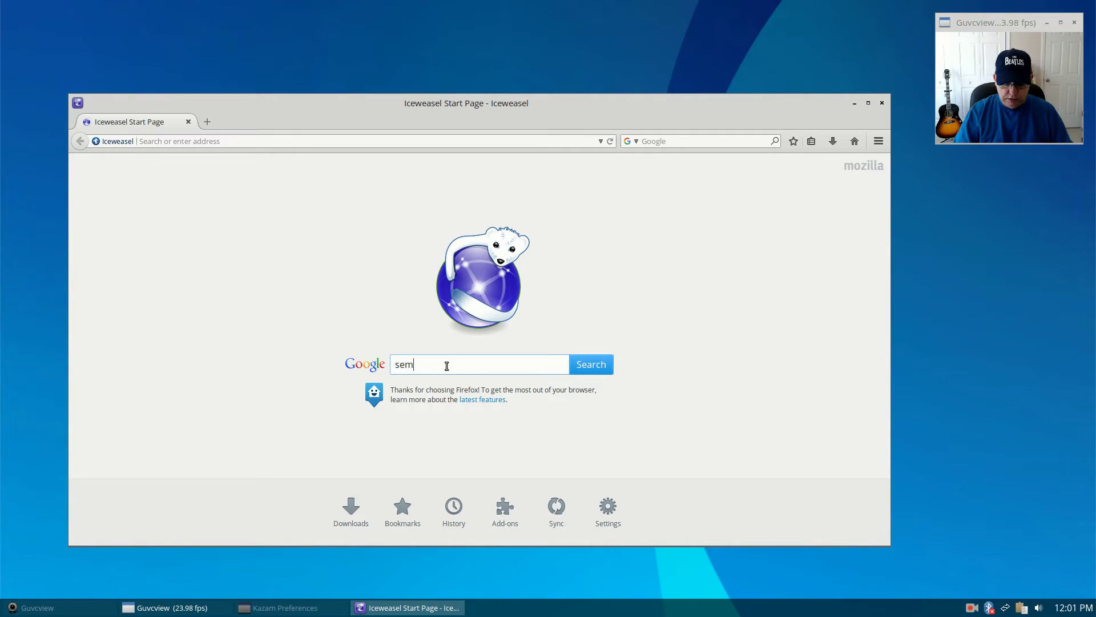
type("plice")
key("Return")
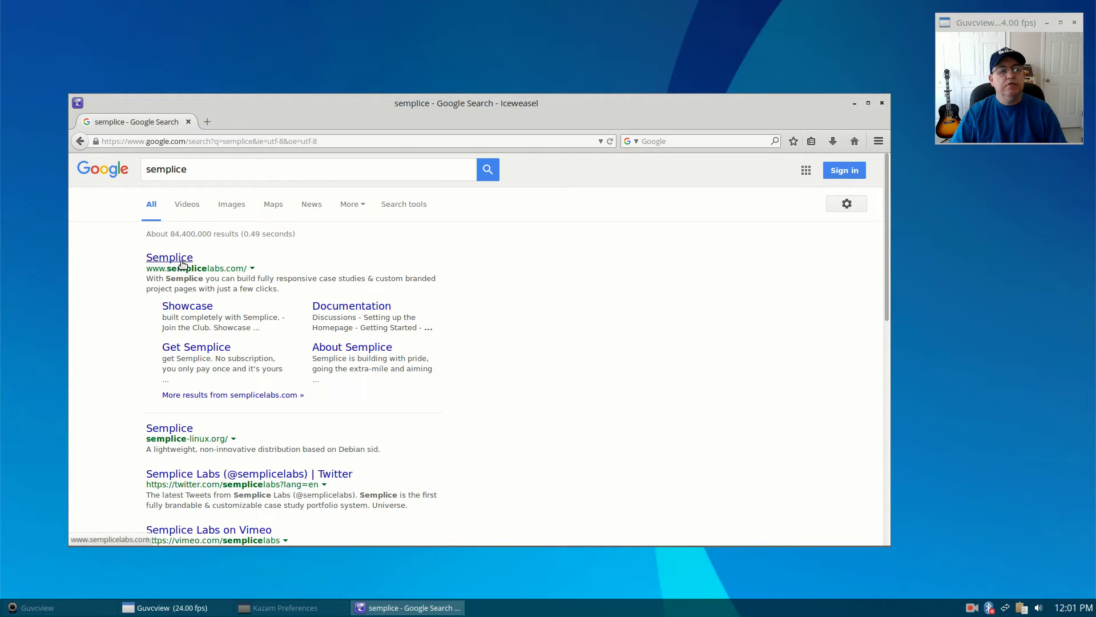
Visit semplicelabs.com and its GET SEMPLICE page, then return to the results.
left_click(182, 258)
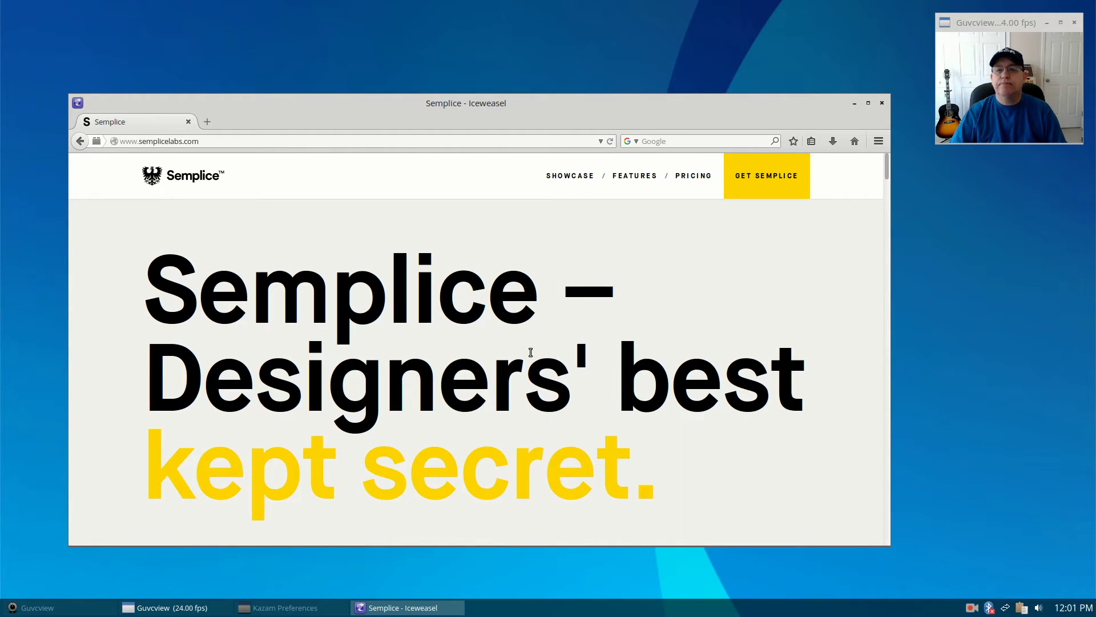
left_click(737, 197)
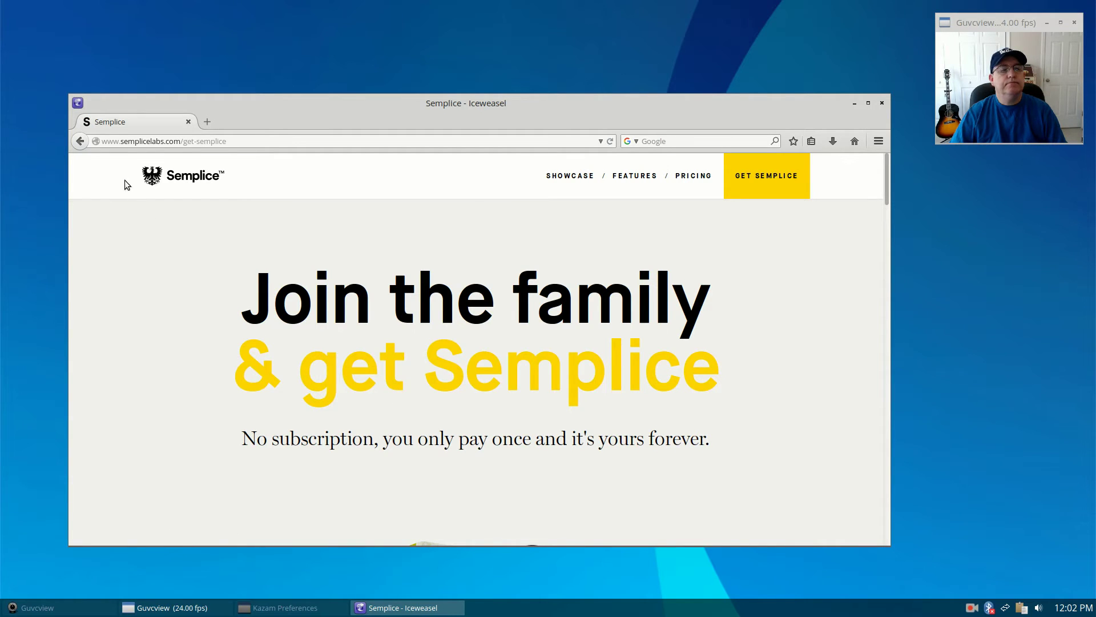
left_click(80, 142)
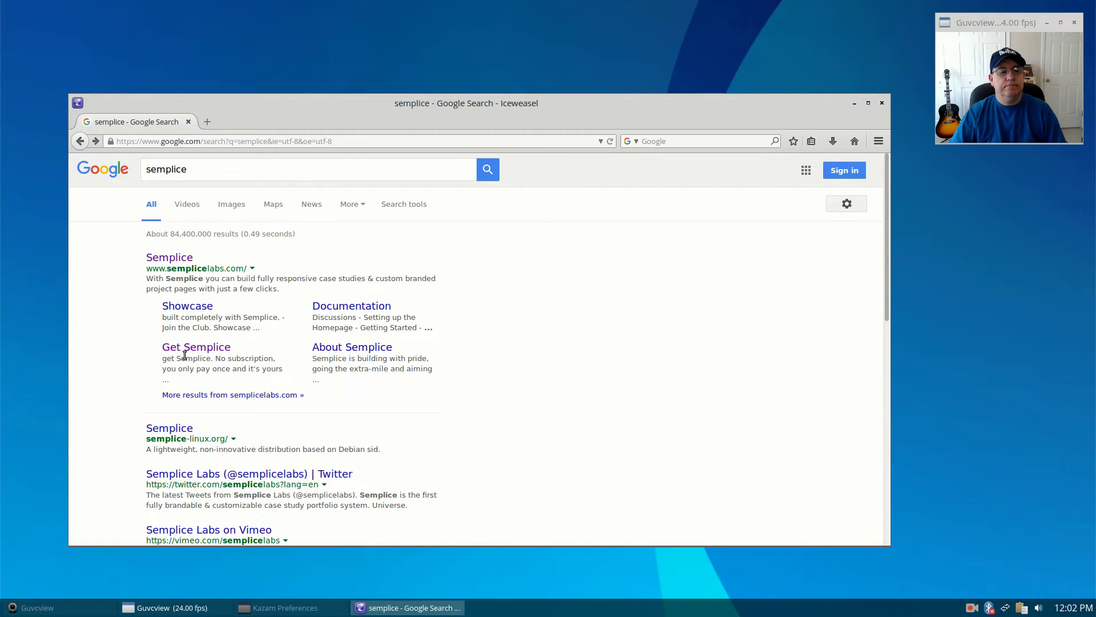
Open semplice-linux.org in an enlarged browser window, then minimize the browser.
left_click(174, 432)
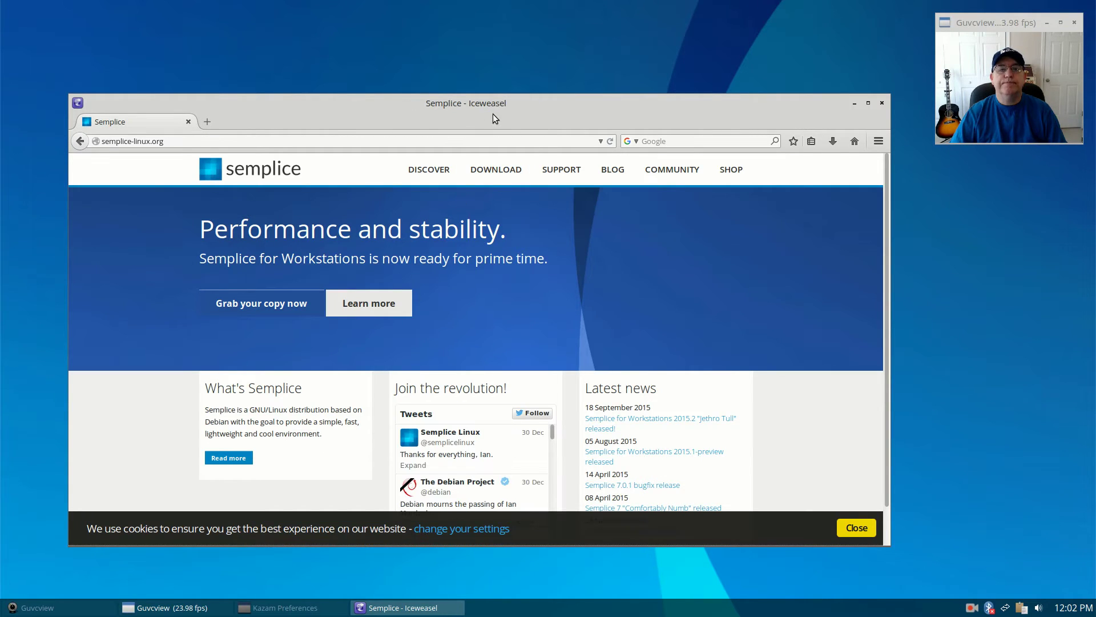
left_click_drag(509, 102, 540, 141)
left_click_drag(101, 134, 16, 22)
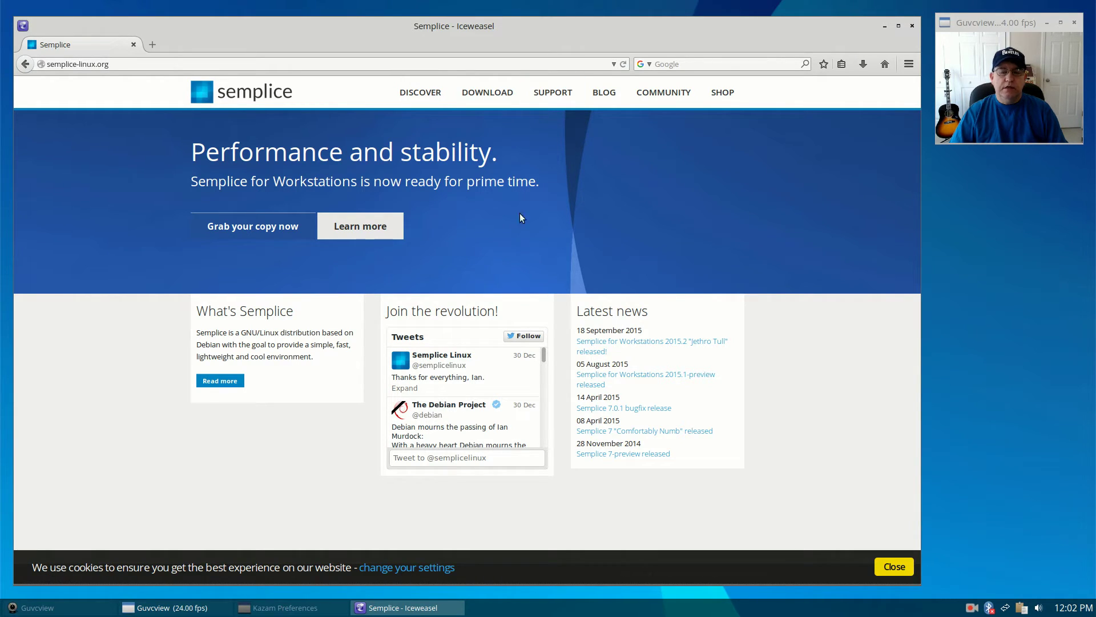
left_click(885, 27)
Open the desktop right-click menu and browse its entries down to Settings.
right_click(483, 290)
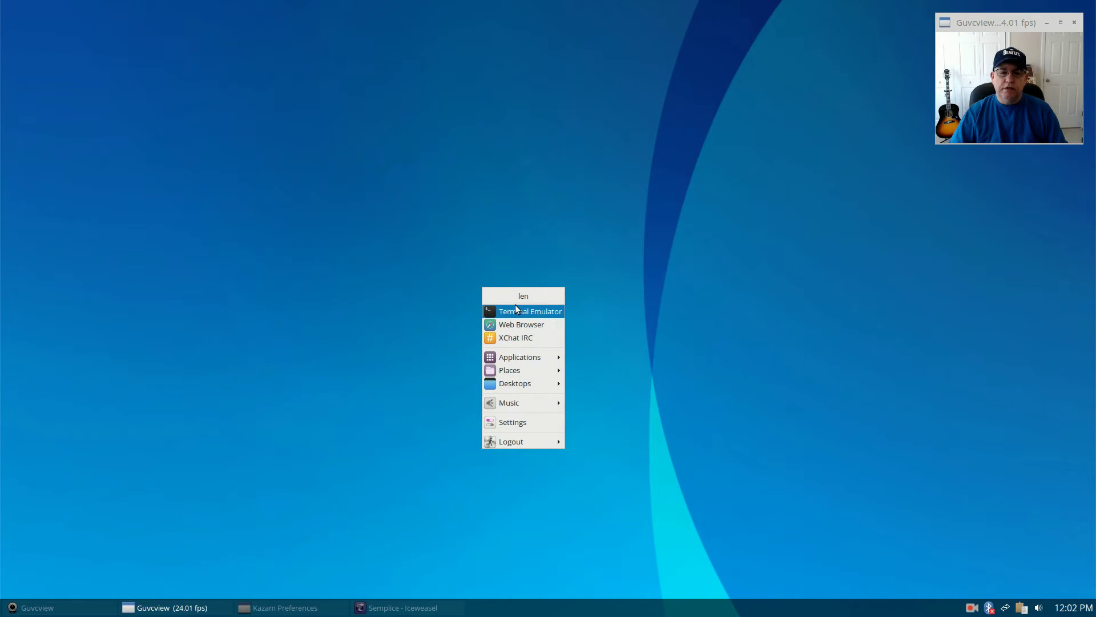
mouse_move(519, 362)
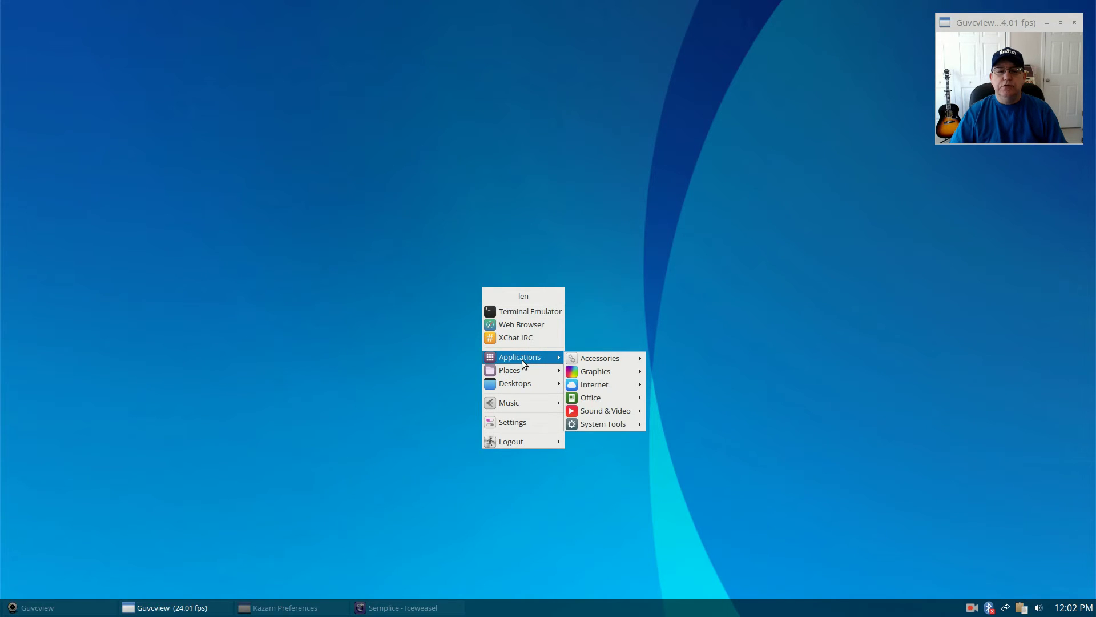
mouse_move(591, 364)
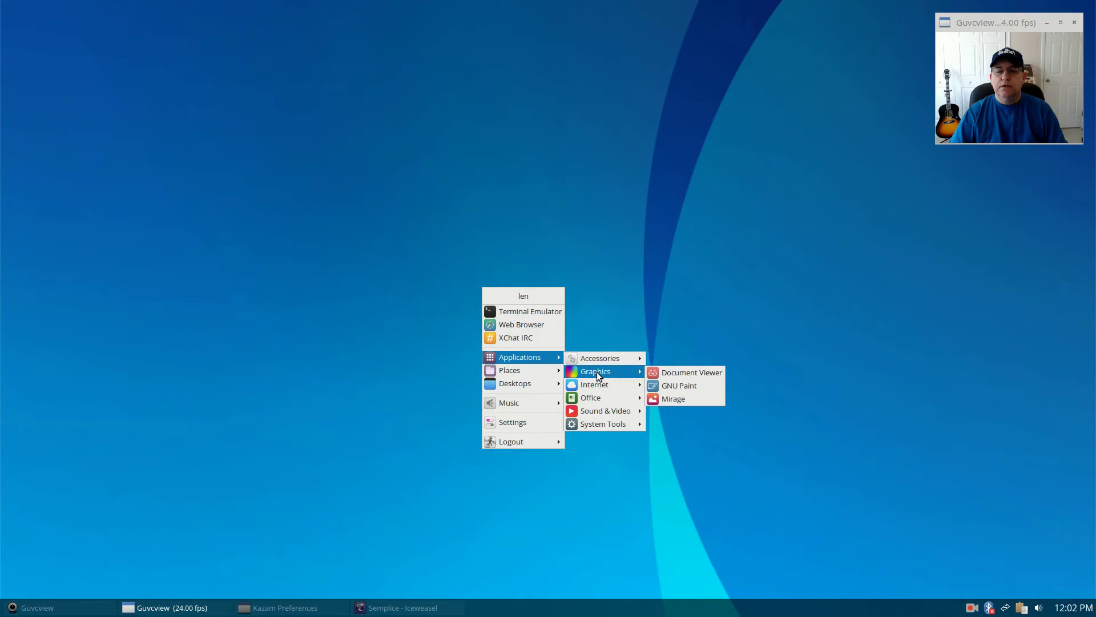
mouse_move(598, 387)
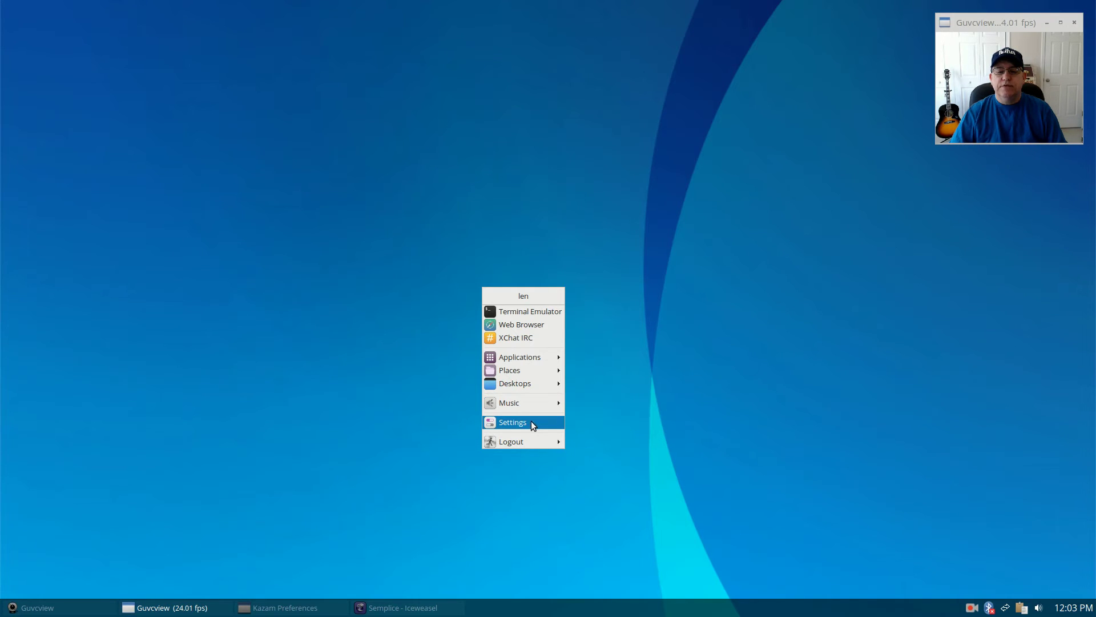
Review the Appearance Theme, Effects and Fonts tabs, then view the Autostart page.
left_click(514, 422)
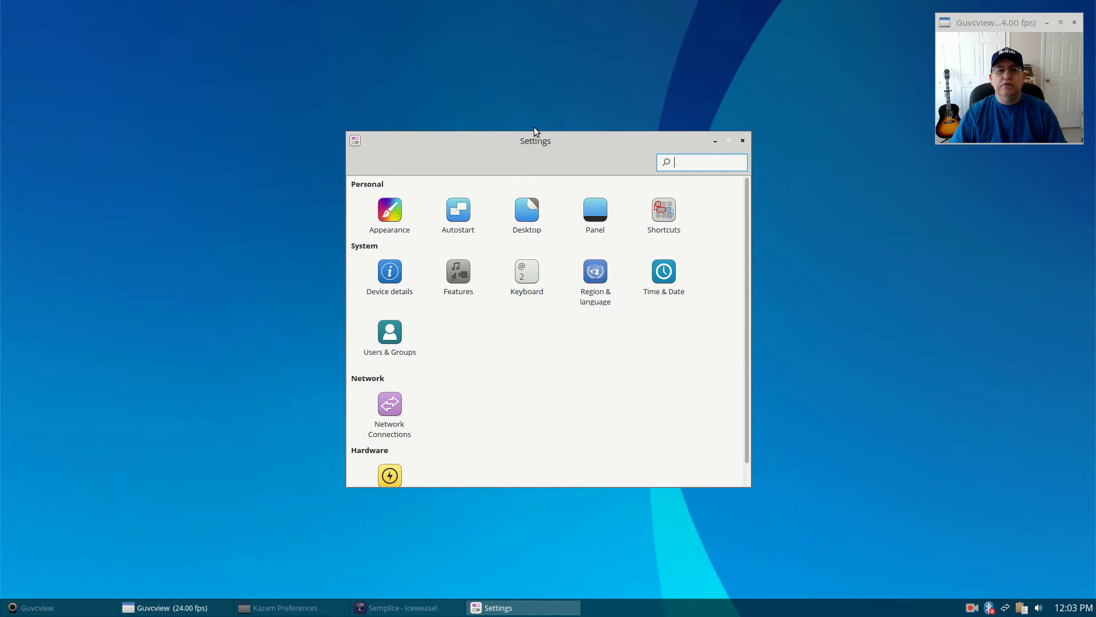
left_click_drag(542, 139, 517, 78)
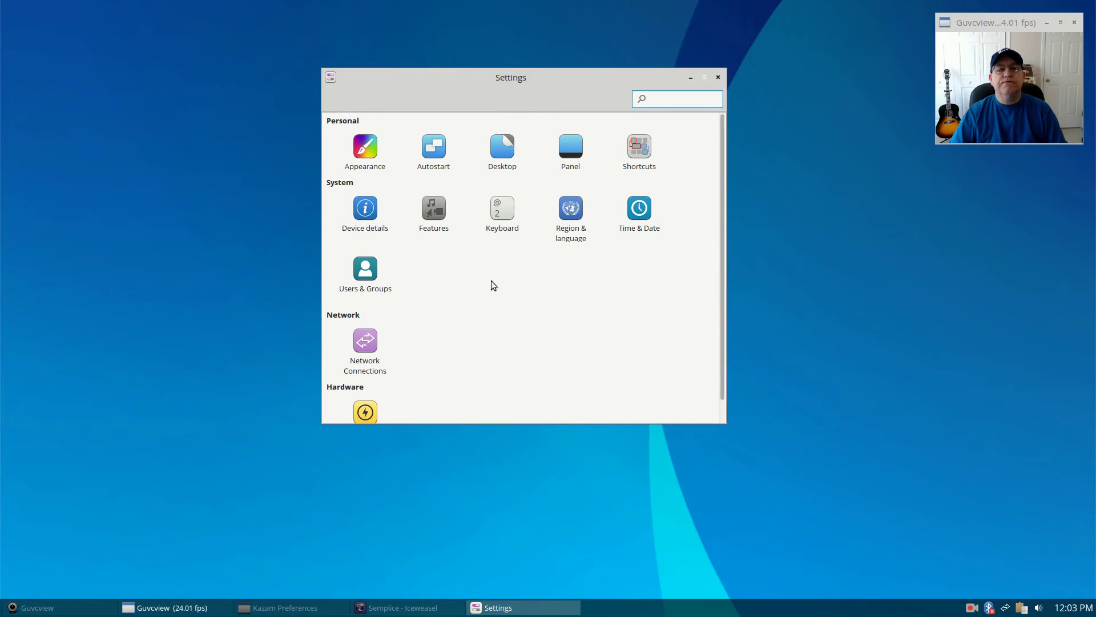
left_click(368, 147)
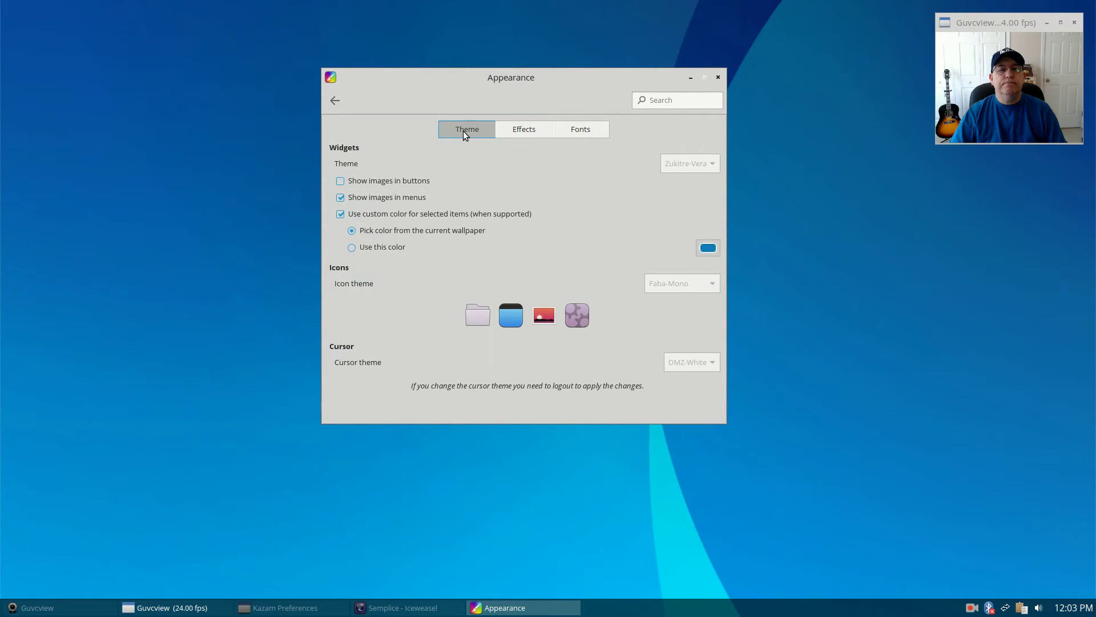
left_click(526, 125)
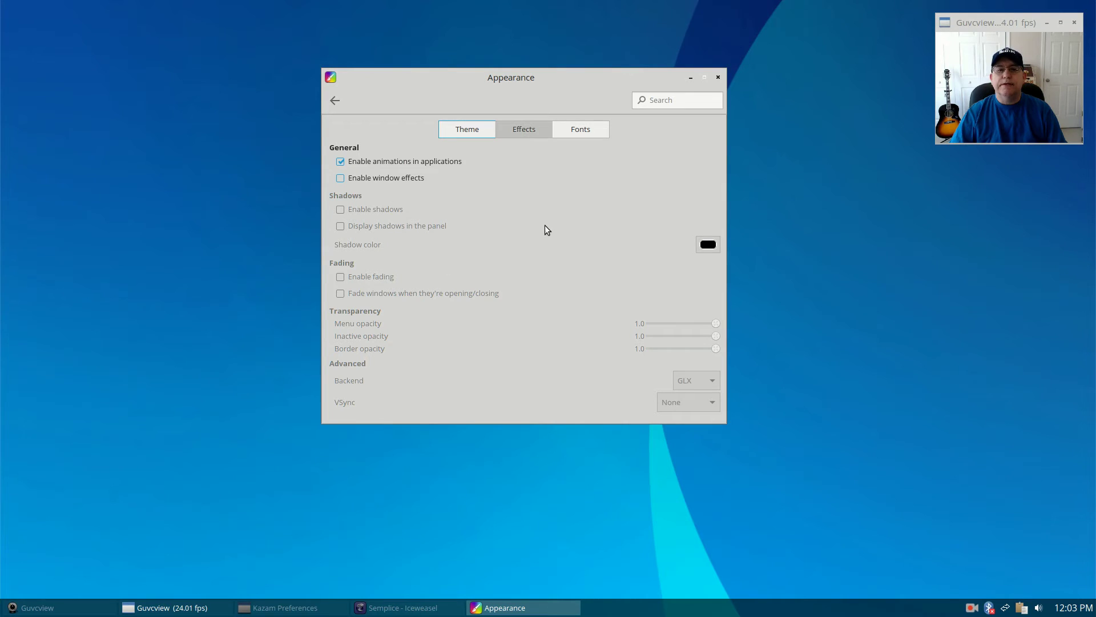
left_click(581, 125)
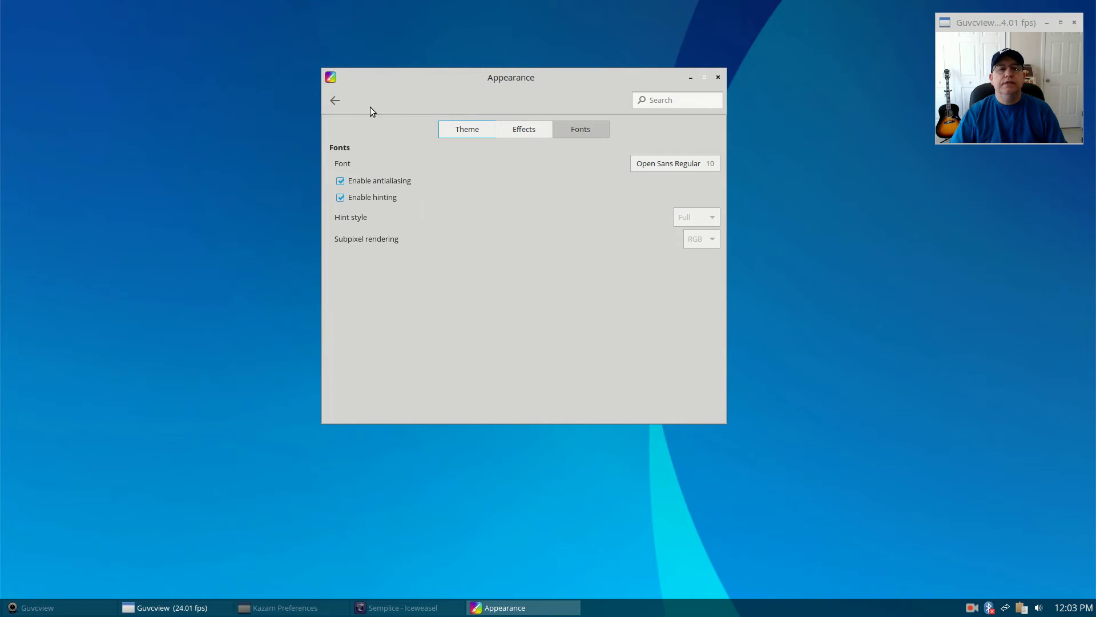
left_click(337, 101)
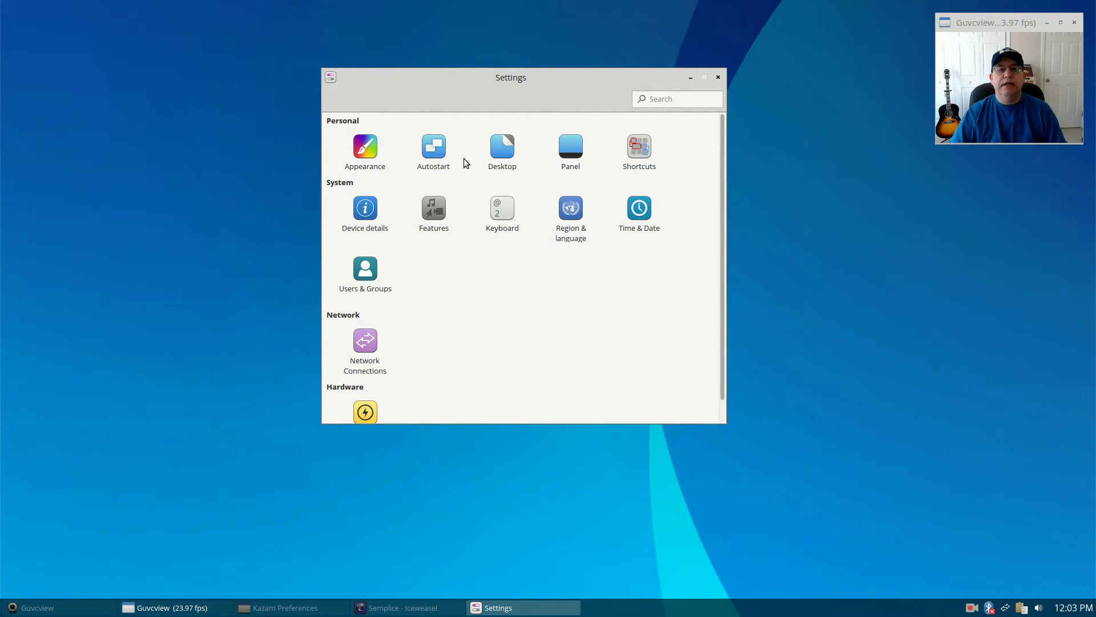
left_click(436, 152)
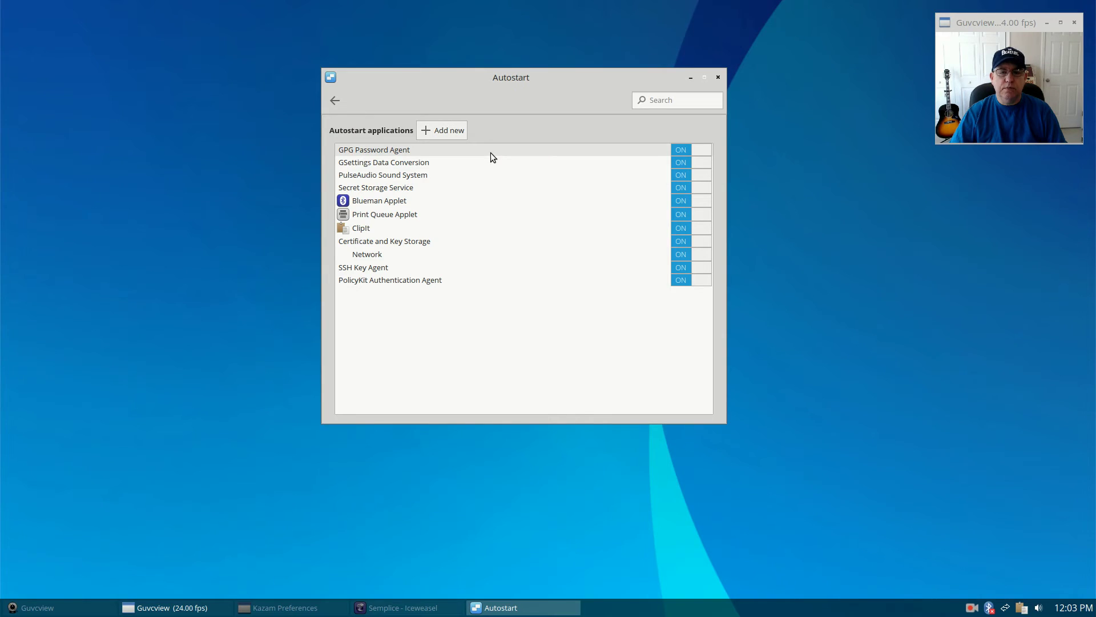
View the Desktop wallpaper choices and return to the settings overview.
left_click(335, 102)
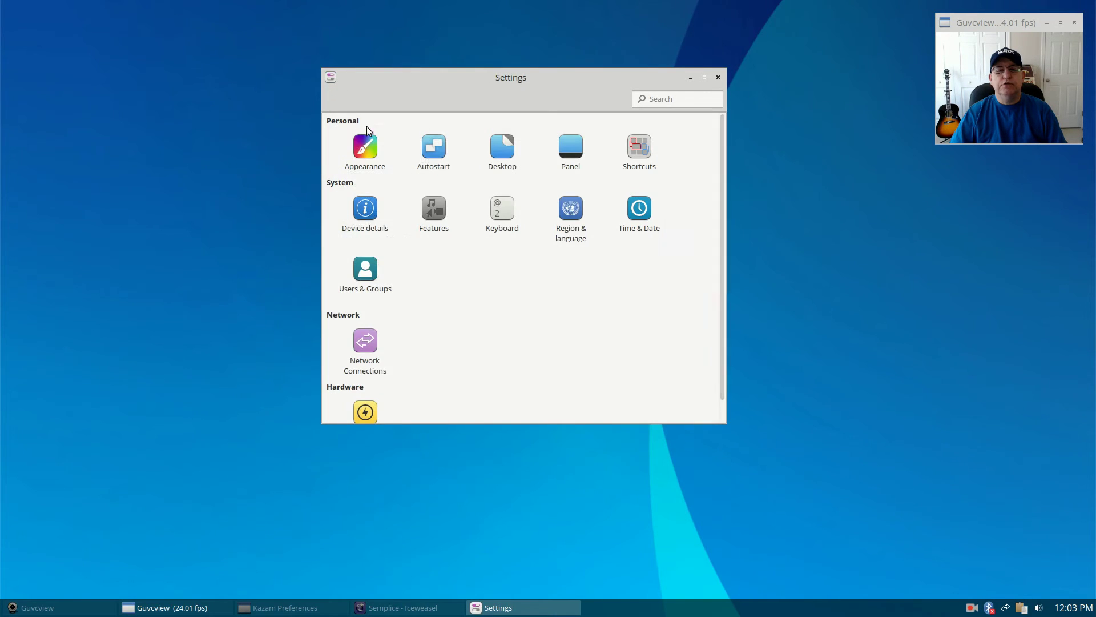
left_click(504, 152)
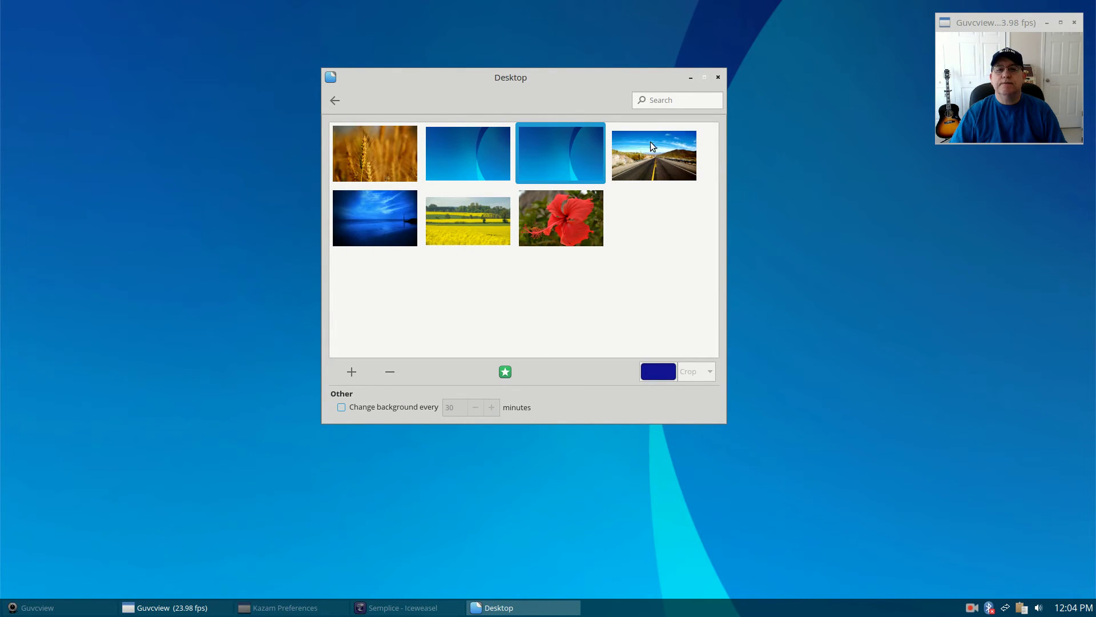
left_click(334, 102)
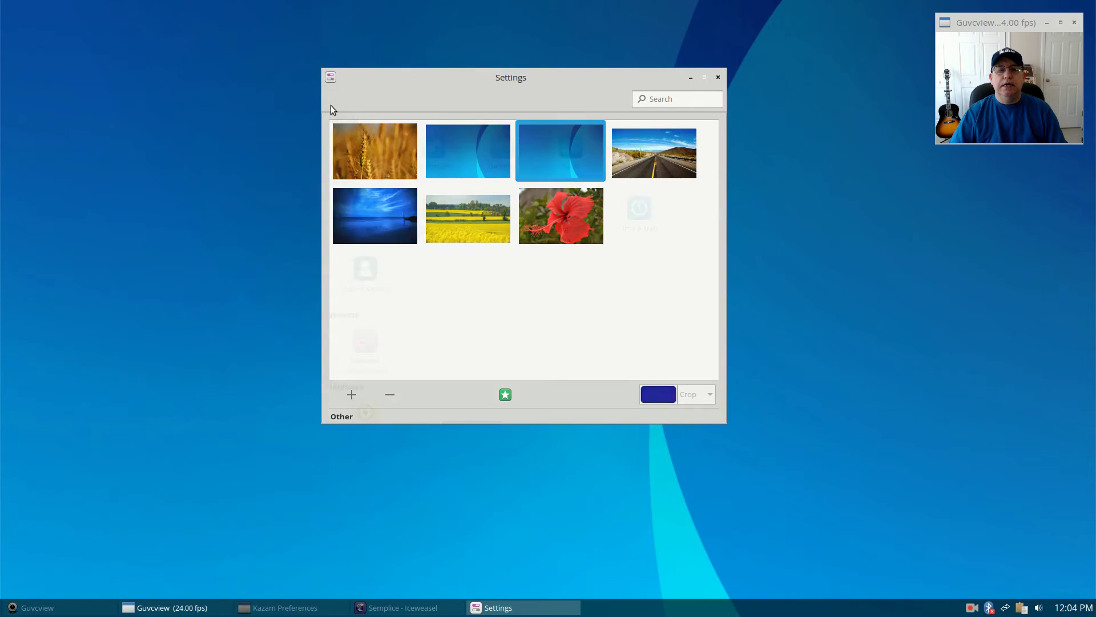
View the Panel options, return to the overview, and open Shortcuts.
left_click(573, 151)
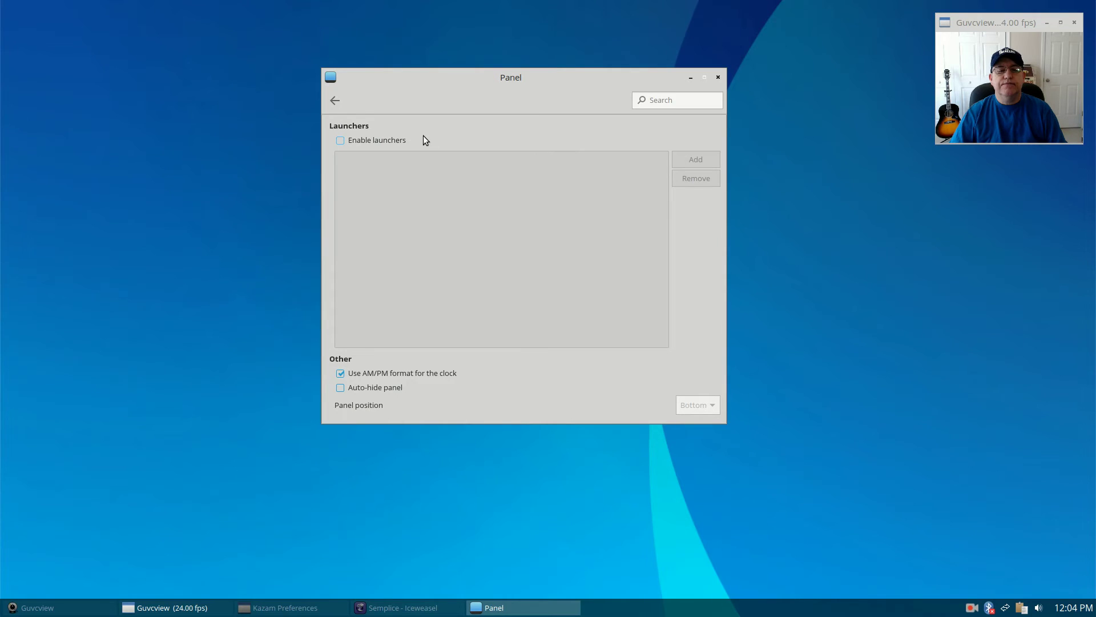
left_click(336, 104)
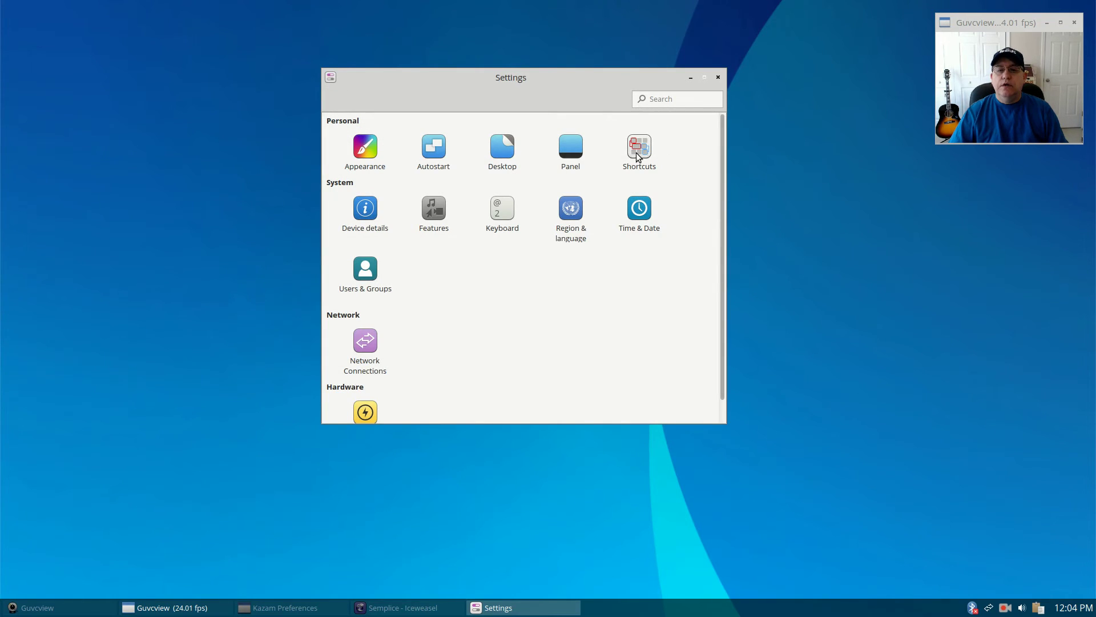
left_click(638, 150)
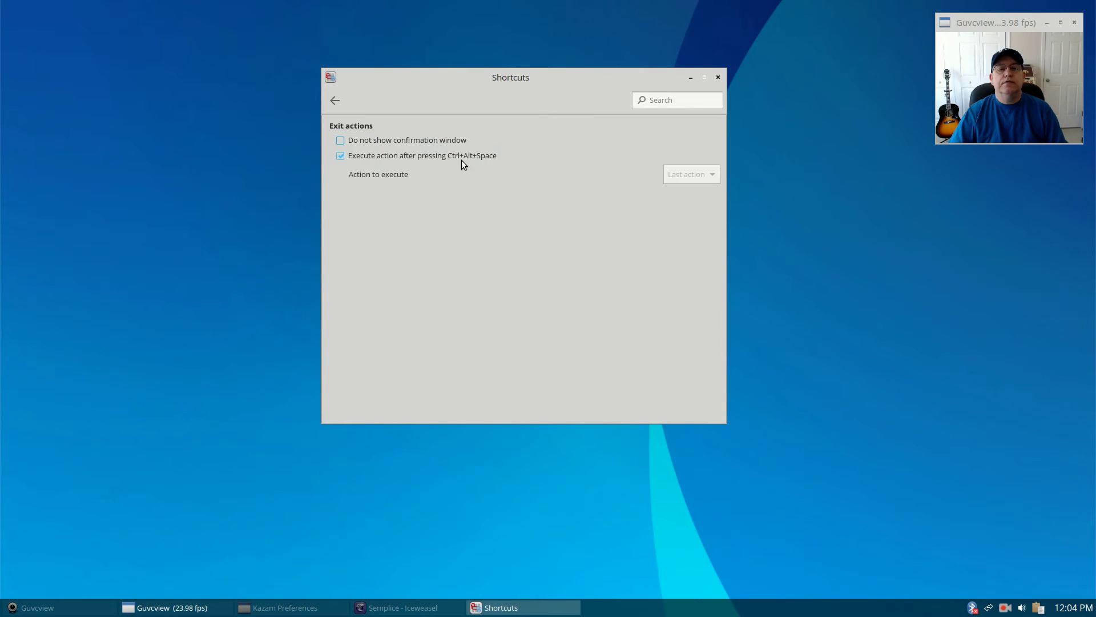
left_click(335, 104)
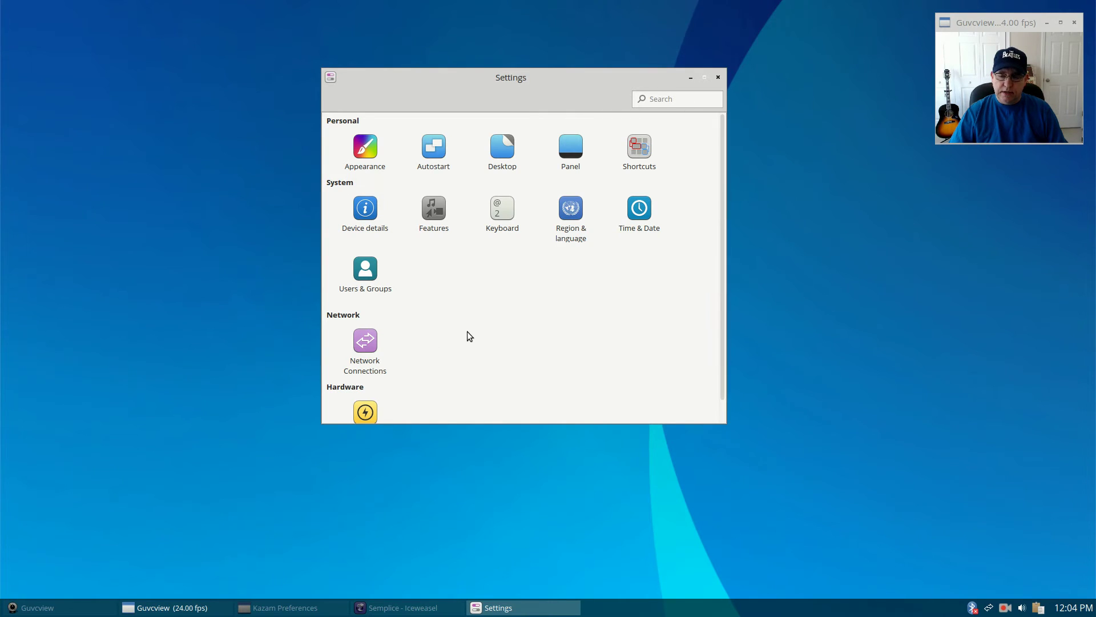
left_click(367, 412)
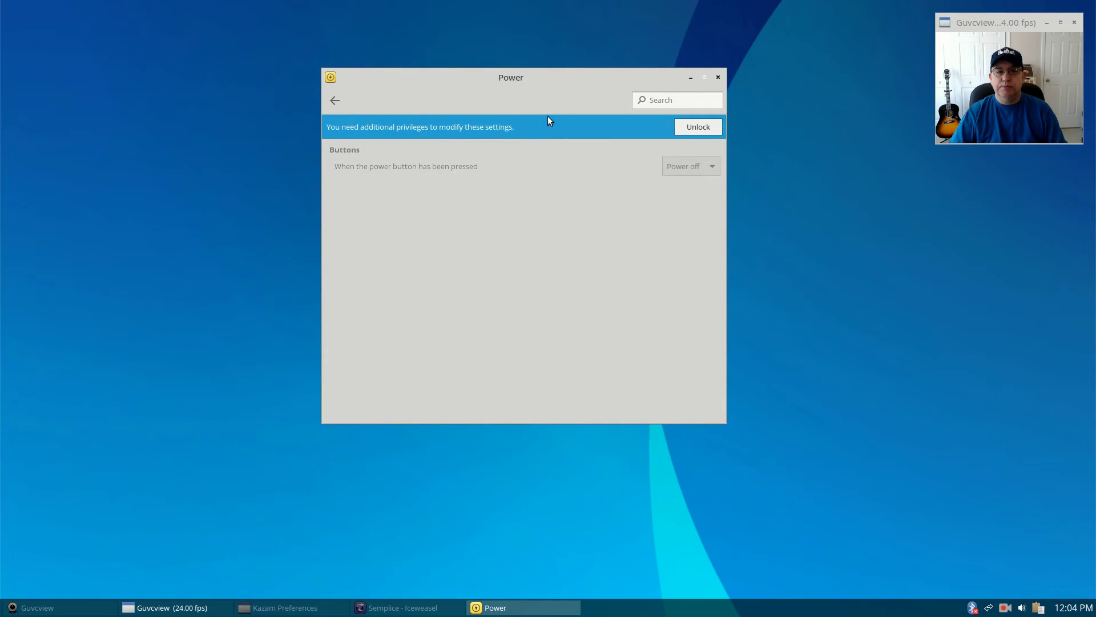
left_click(336, 101)
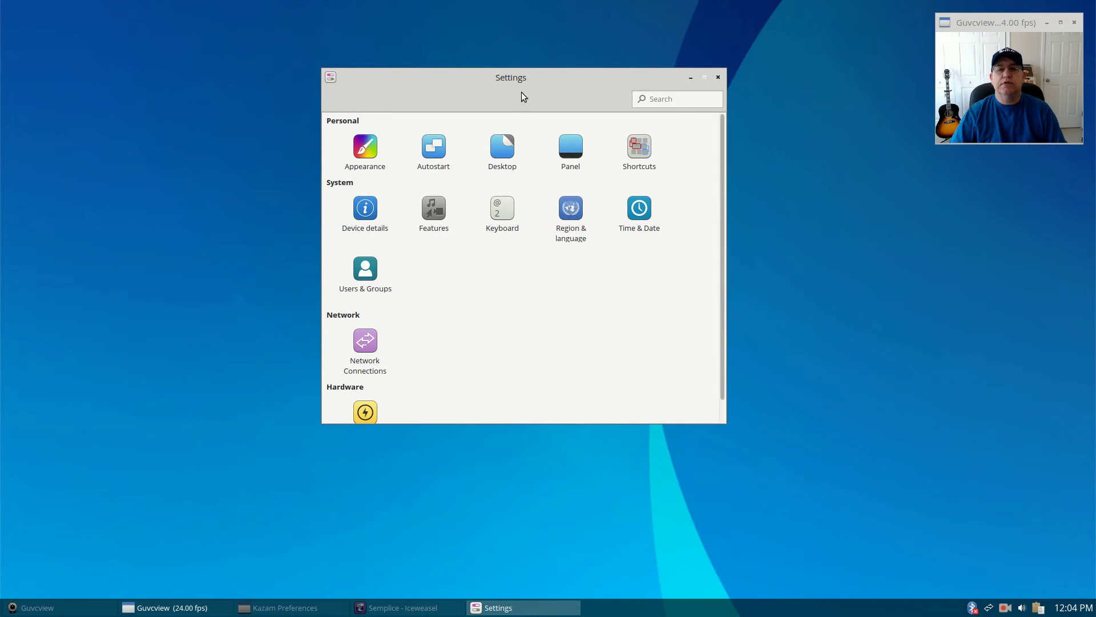